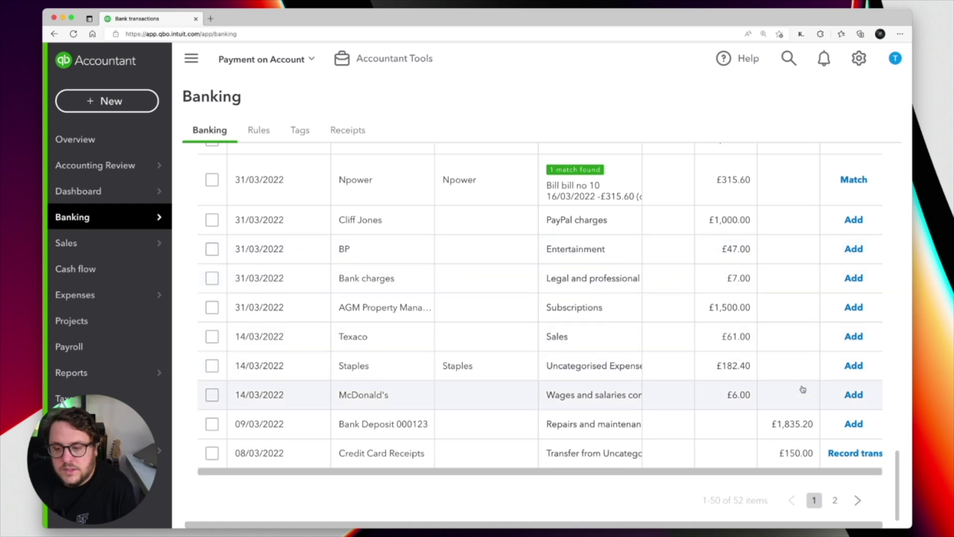
Review the open transactions that could match the £182.40 Staples bank payment, leaving the match list without saving.
{"action": "left_click", "coordinate": [685, 375]}
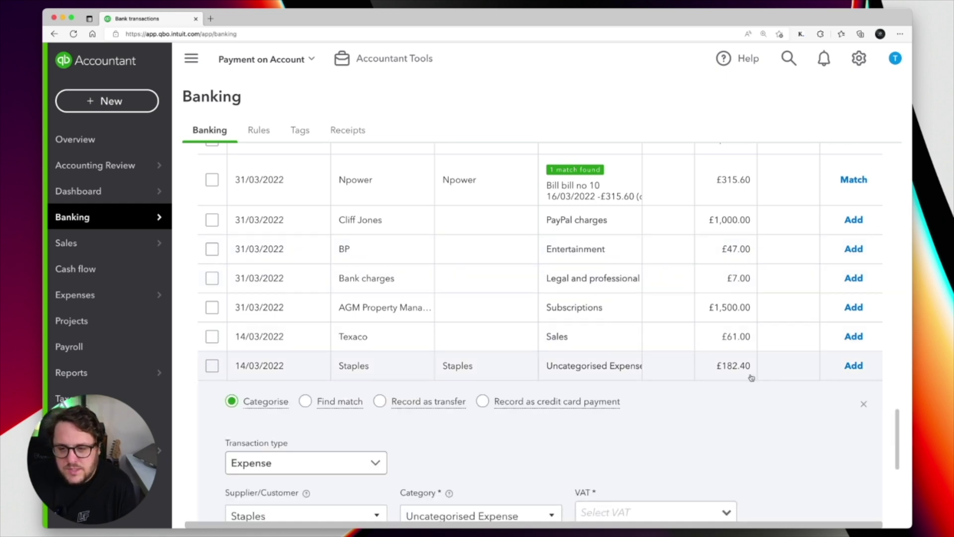
{"action": "scroll", "coordinate": [752, 378], "scroll_direction": "down", "scroll_amount": 5}
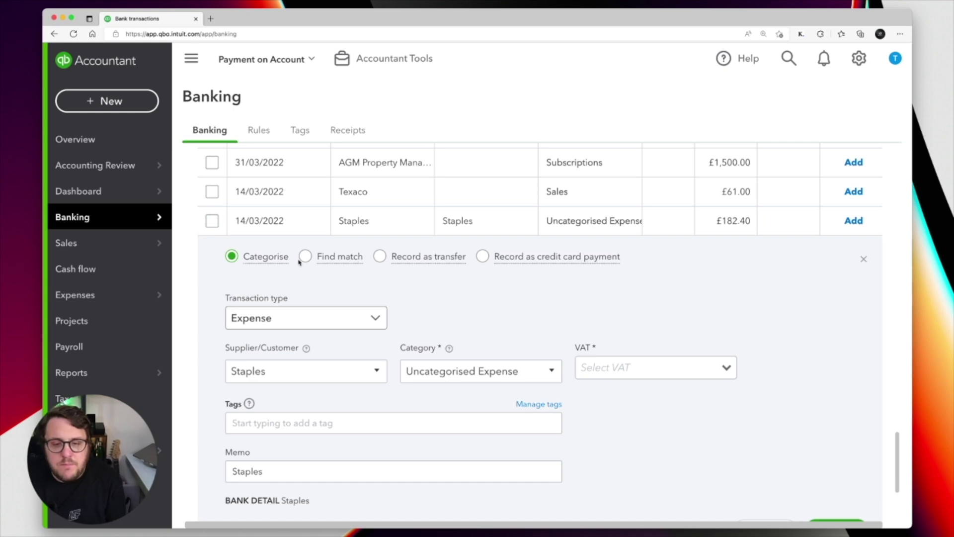
{"action": "left_click", "coordinate": [307, 257]}
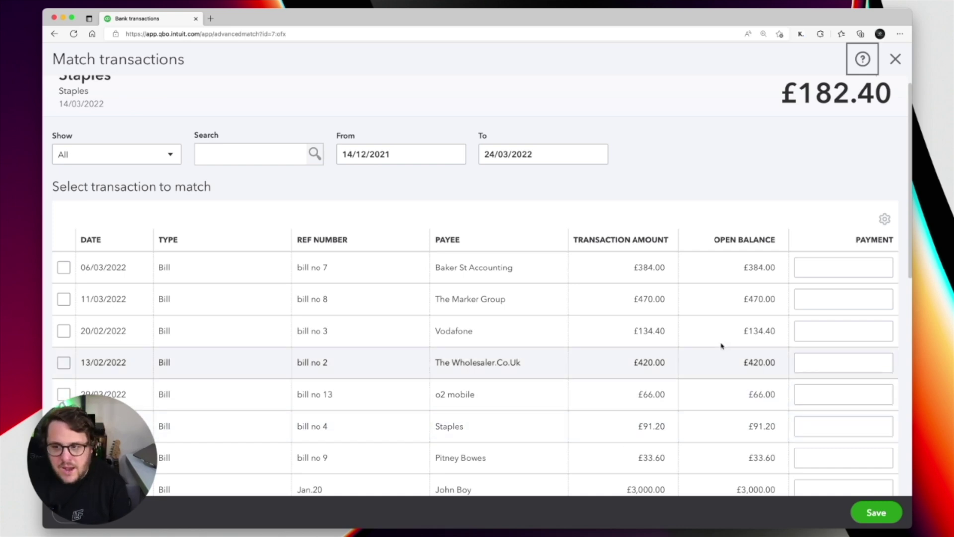
{"action": "left_click", "coordinate": [900, 59]}
{"action": "scroll", "coordinate": [506, 405], "scroll_direction": "down", "scroll_amount": 10}
{"action": "scroll", "coordinate": [501, 405], "scroll_direction": "down", "scroll_amount": 5}
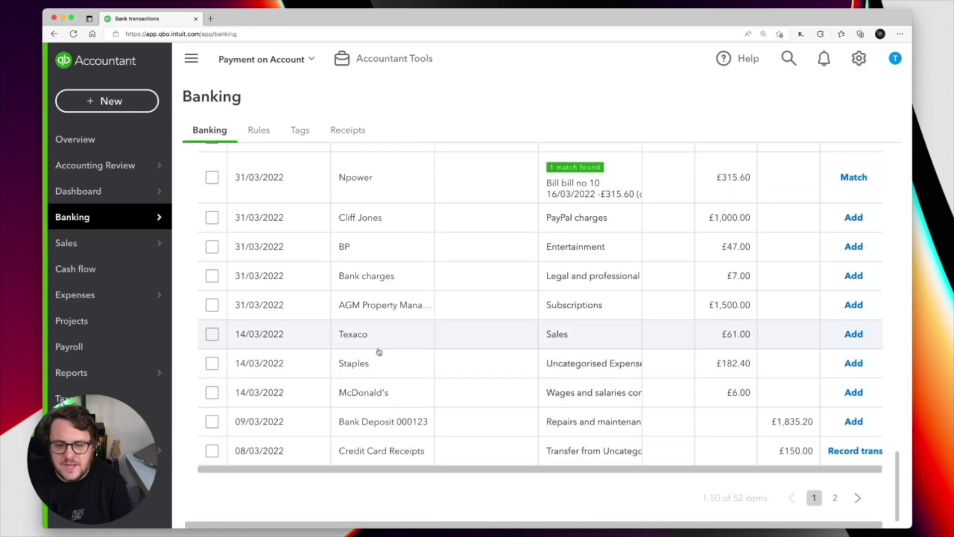
Categorise the £182.40 Staples bank payment to Creditors with supplier Staples and No VAT (0%), and add it to the books.
{"action": "left_click", "coordinate": [405, 366]}
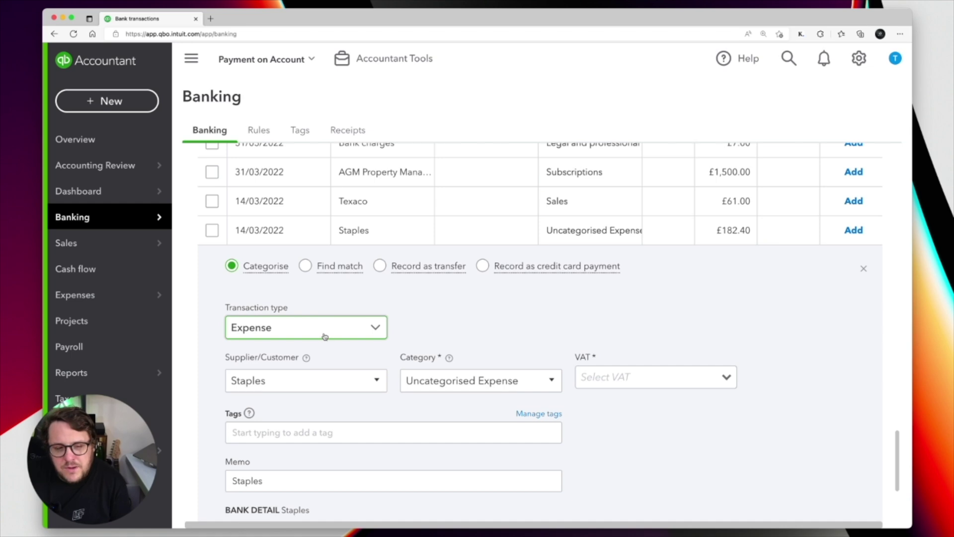
{"action": "left_click", "coordinate": [331, 385]}
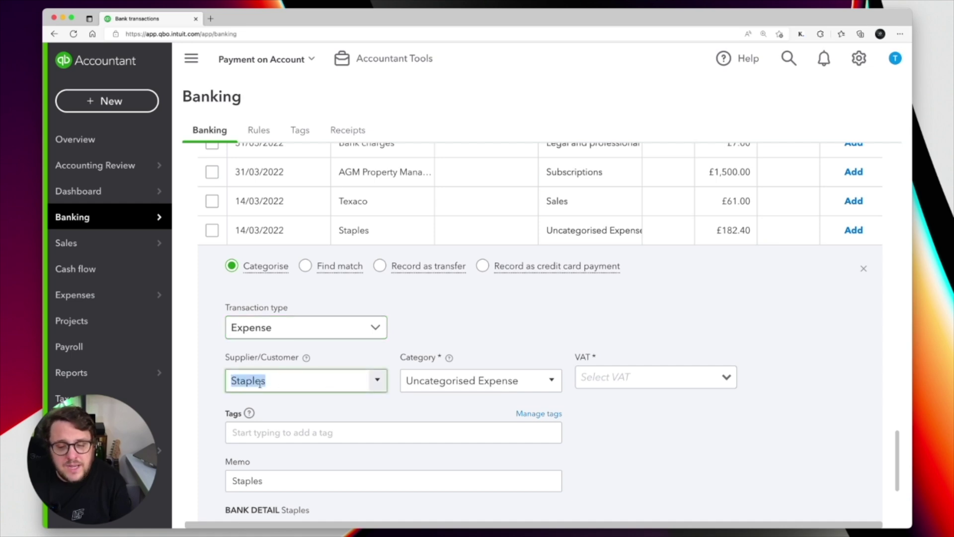
{"action": "left_click", "coordinate": [452, 371]}
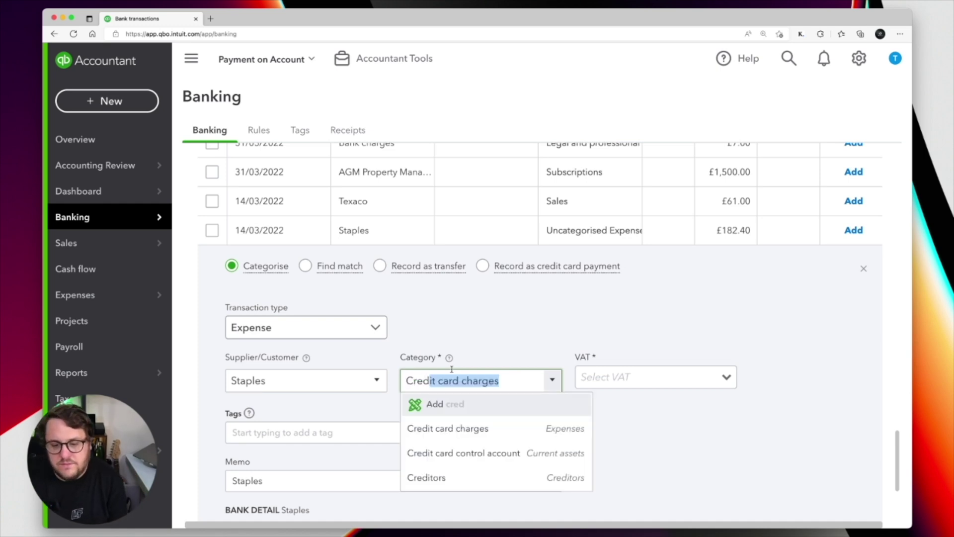
{"action": "key", "text": "Down"}
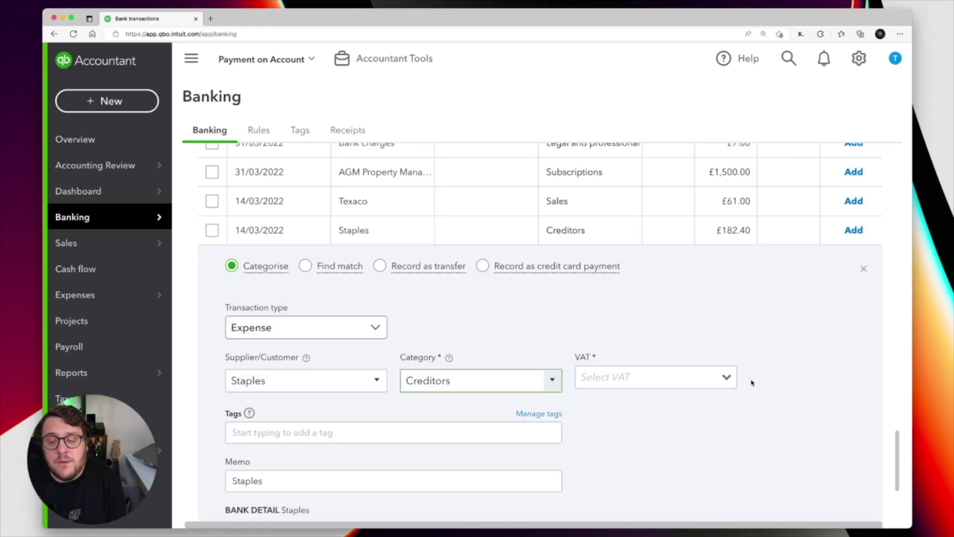
{"action": "left_click", "coordinate": [727, 378]}
{"action": "left_click", "coordinate": [665, 426]}
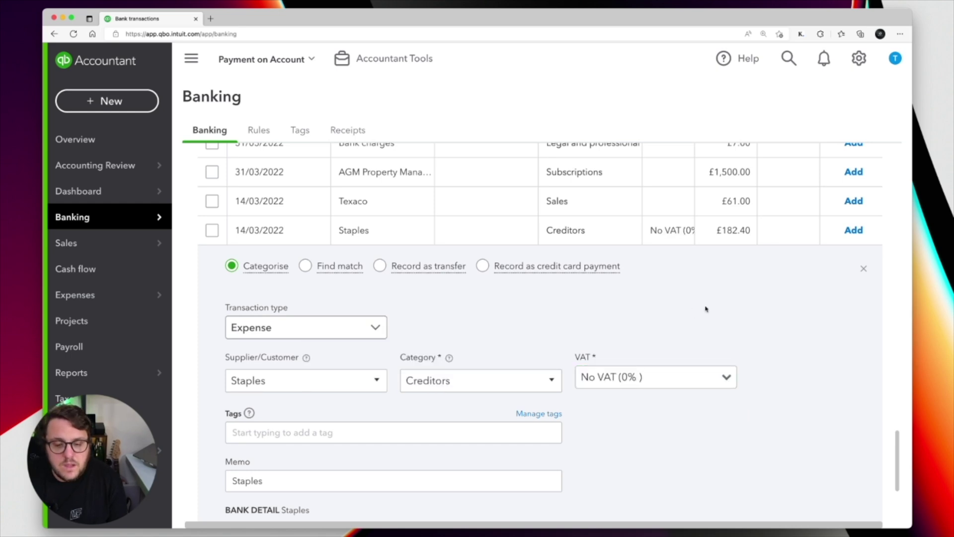
{"action": "scroll", "coordinate": [706, 309], "scroll_direction": "down", "scroll_amount": 4}
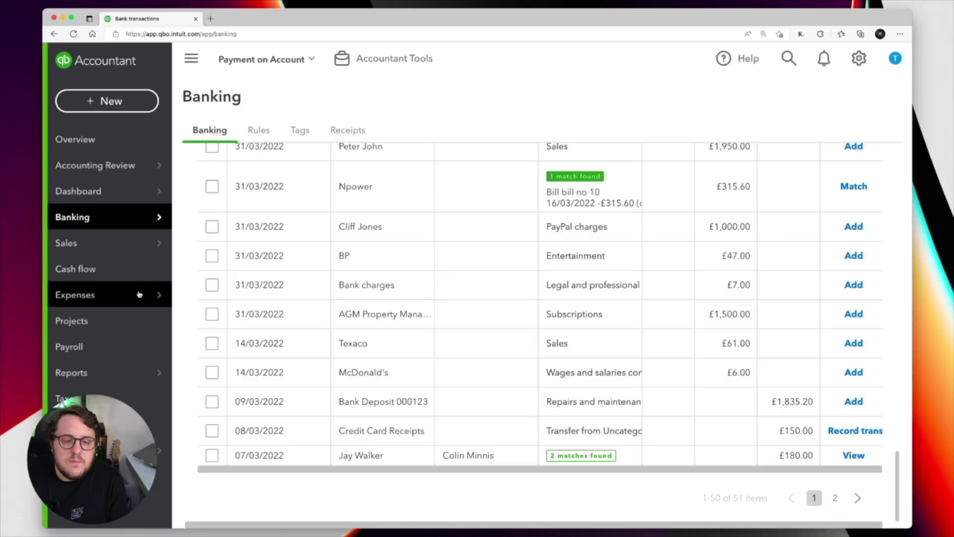
Find Staples in the supplier list and open its supplier record.
{"action": "mouse_move", "coordinate": [136, 295]}
{"action": "left_click", "coordinate": [222, 320]}
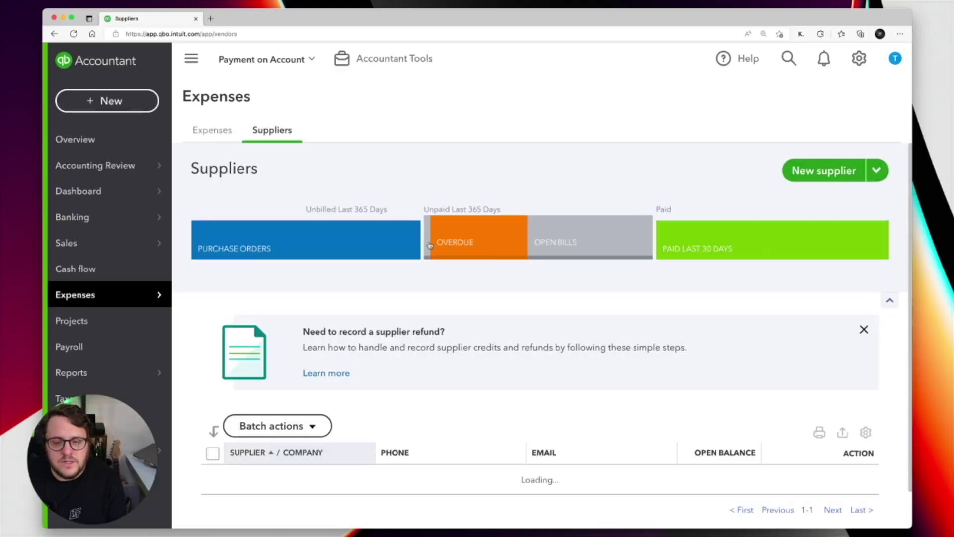
{"action": "left_click", "coordinate": [376, 418]}
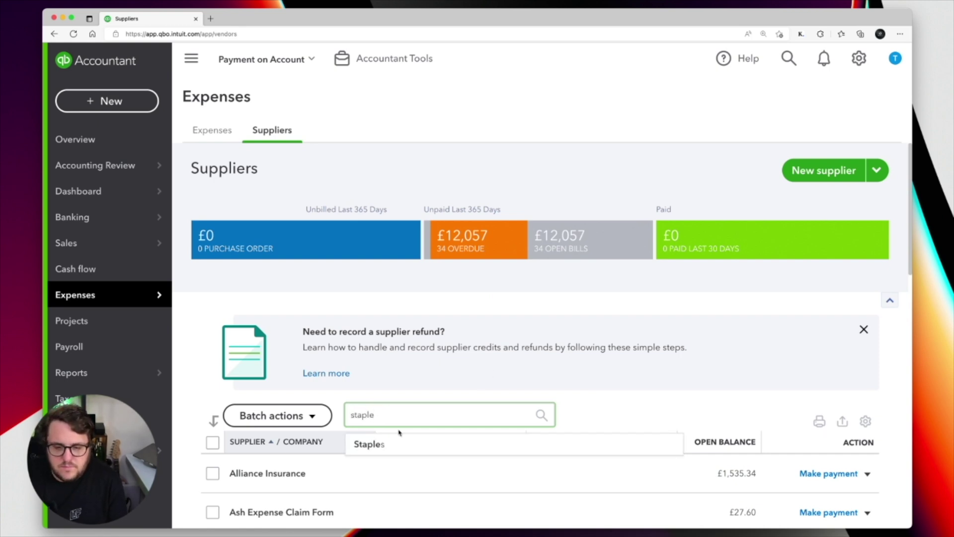
{"action": "left_click", "coordinate": [386, 443]}
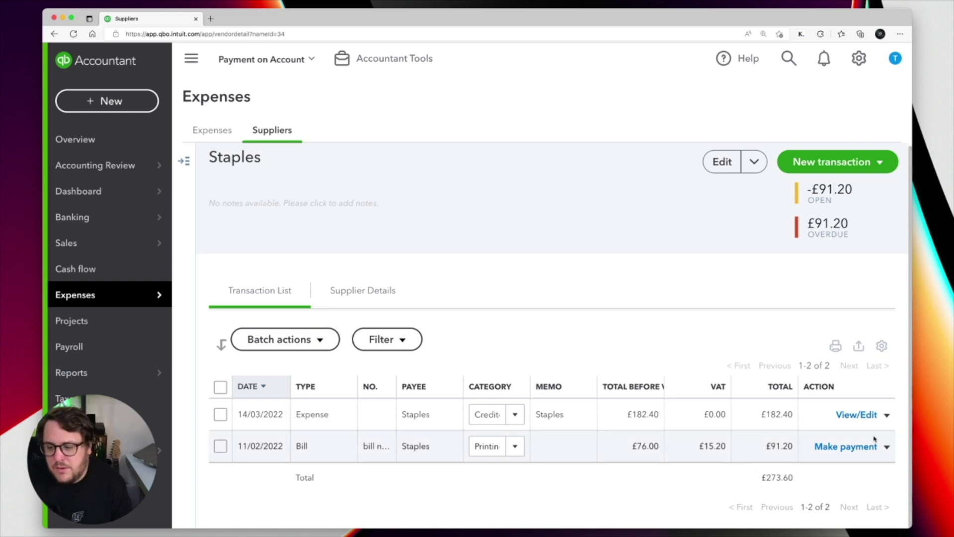
Copy the existing Staples bill, set the bill date to 11/02/2022 and the bill number to 135, and save it.
{"action": "left_click", "coordinate": [887, 447]}
{"action": "left_click", "coordinate": [849, 492]}
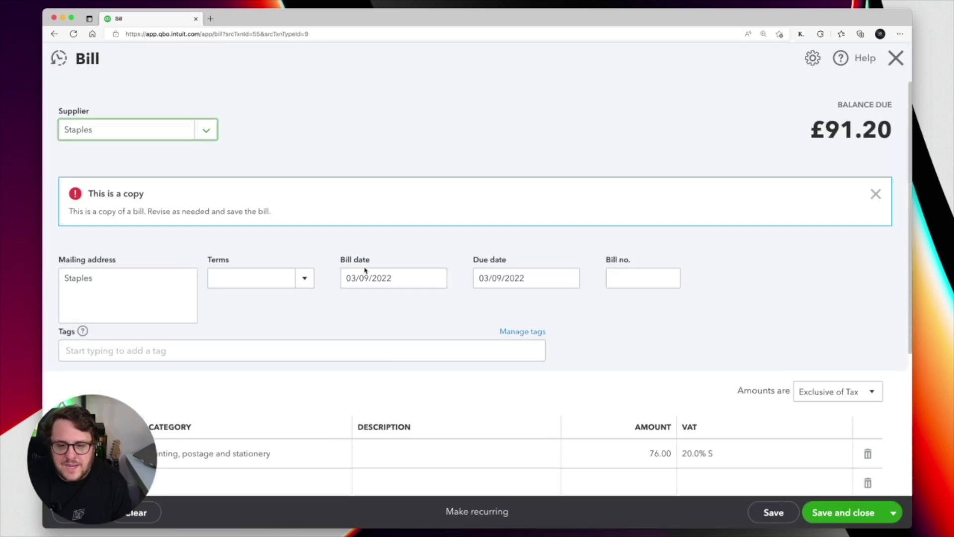
{"action": "left_click", "coordinate": [366, 275]}
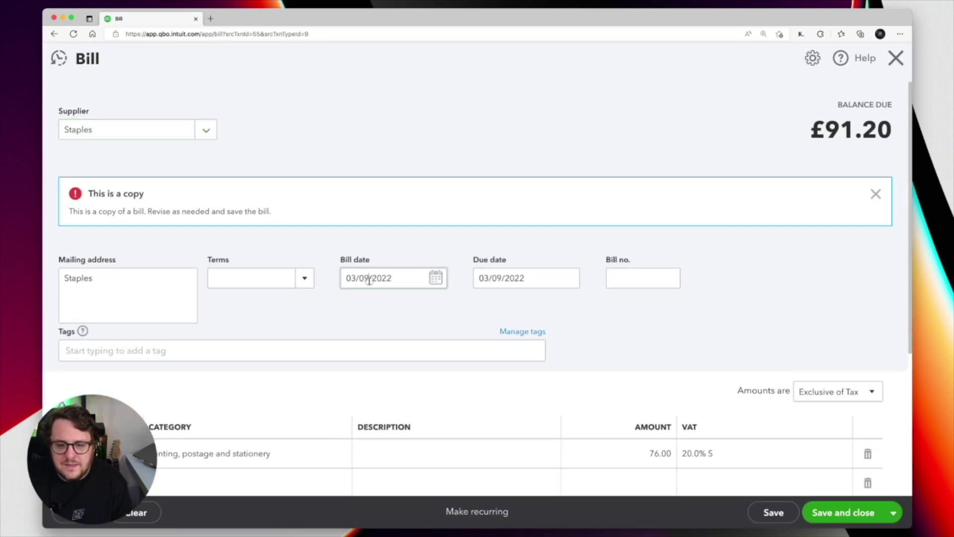
{"action": "type", "text": "11"}
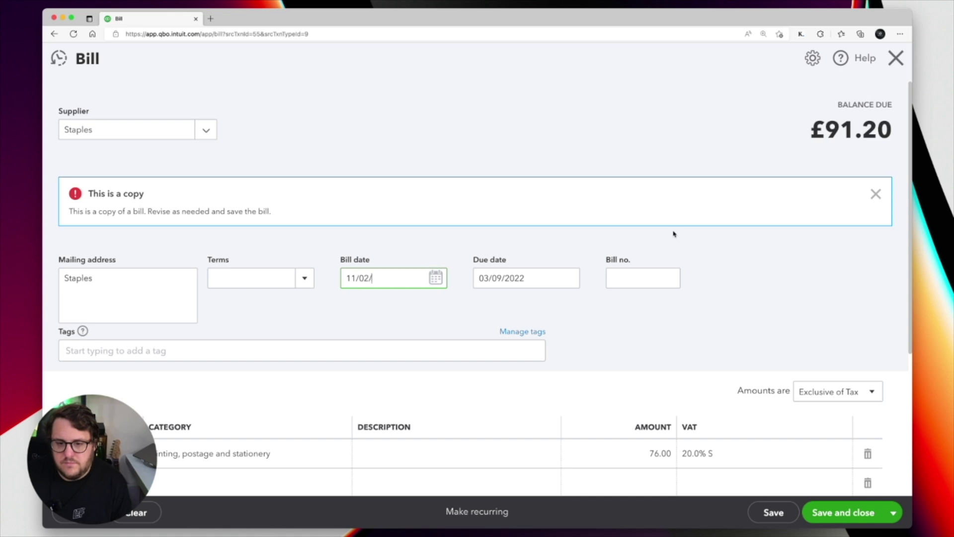
{"action": "key", "text": "Tab"}
{"action": "key", "text": "Tab"}
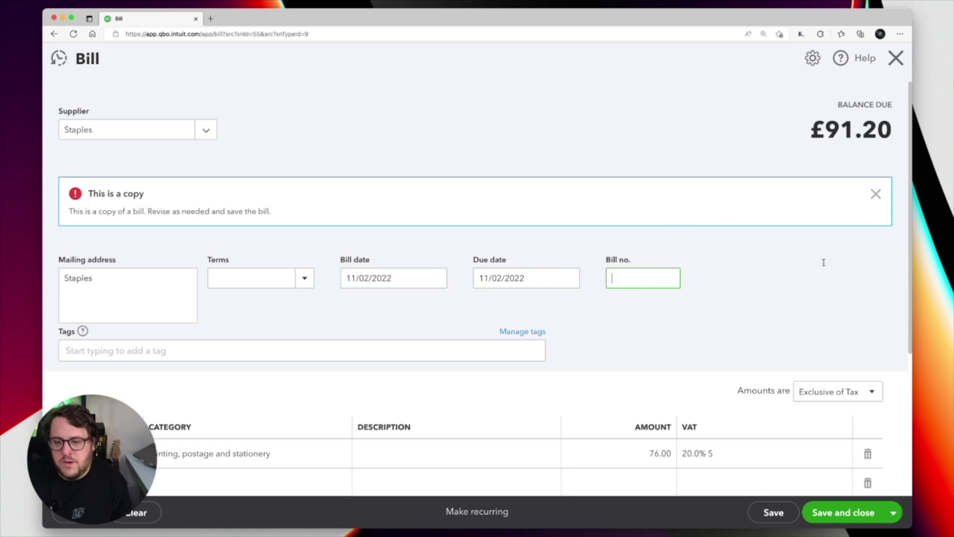
{"action": "scroll", "coordinate": [613, 300], "scroll_direction": "down", "scroll_amount": 5}
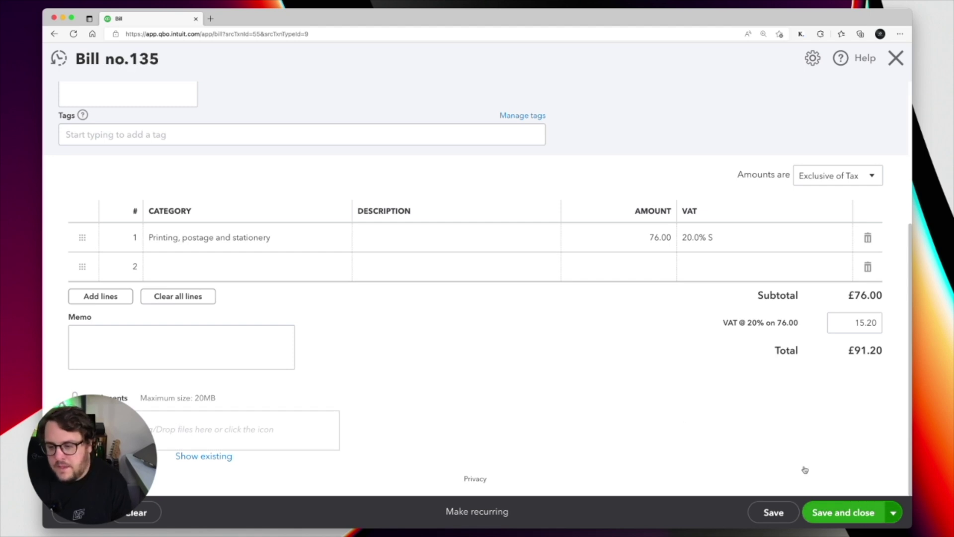
{"action": "key", "text": "ctrl+alt+d"}
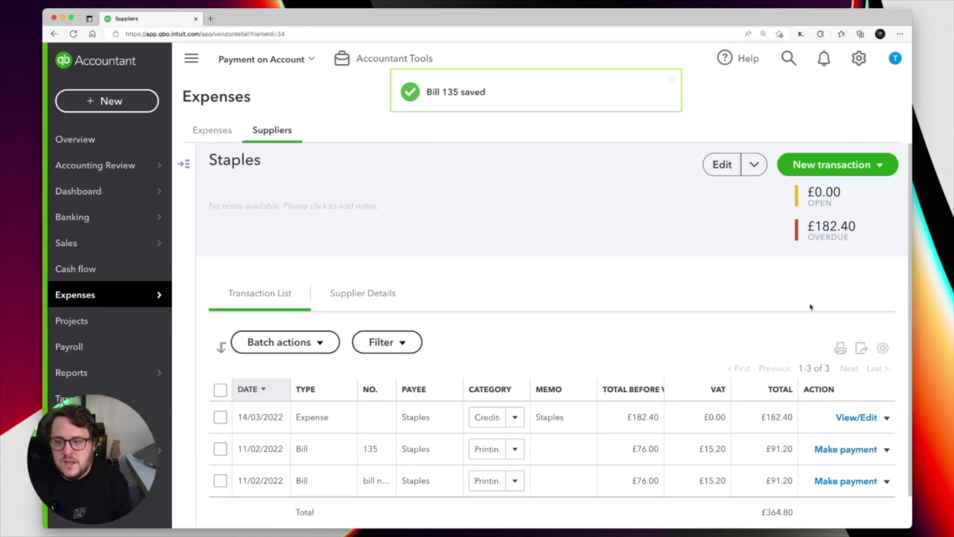
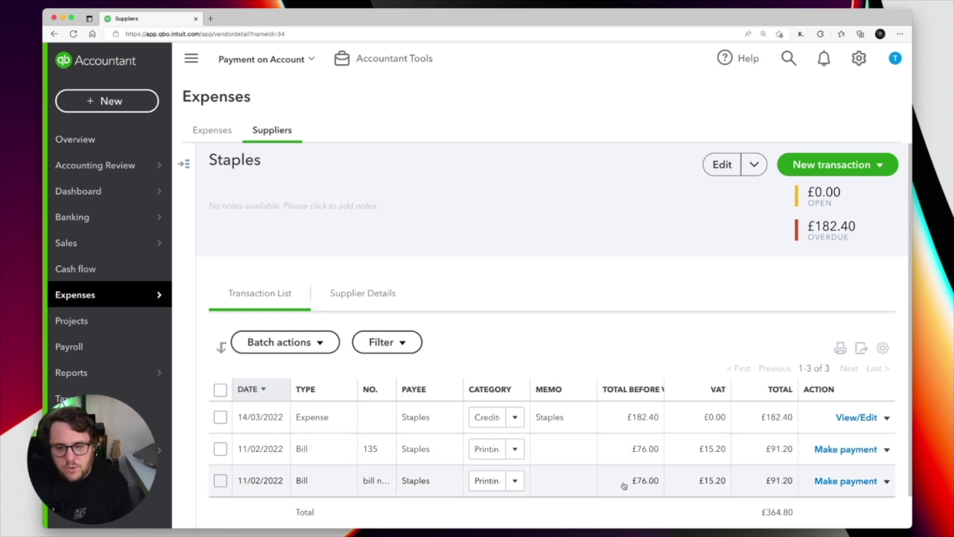
Record a bill payment for Staples that allocates the £182.40 expense credit against both outstanding £91.20 bills, and save it.
{"action": "left_click", "coordinate": [859, 483]}
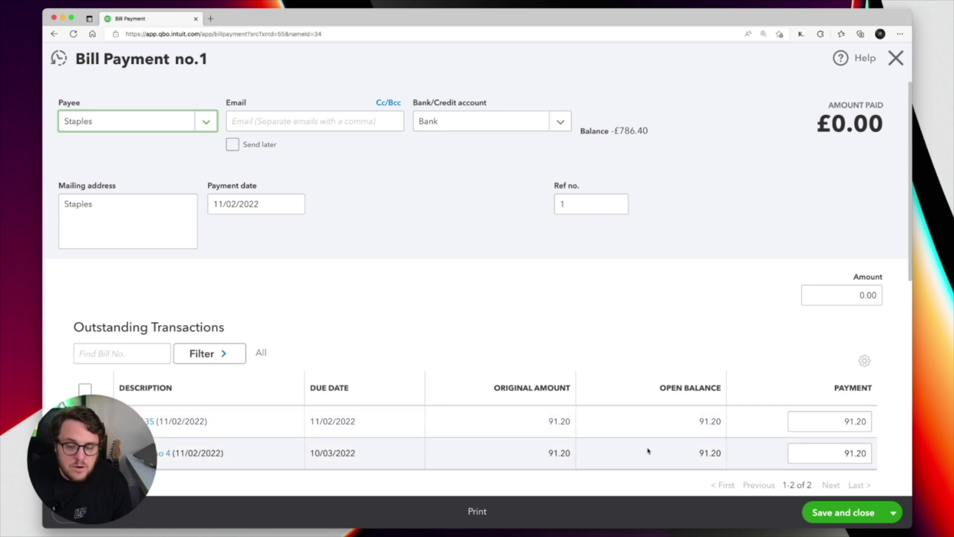
{"action": "scroll", "coordinate": [648, 450], "scroll_direction": "down", "scroll_amount": 5}
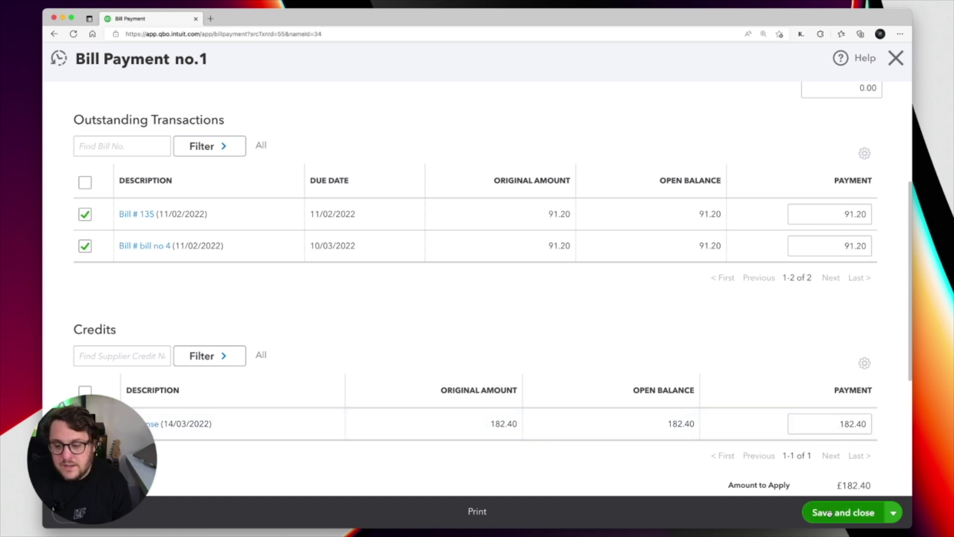
{"action": "left_click", "coordinate": [807, 501]}
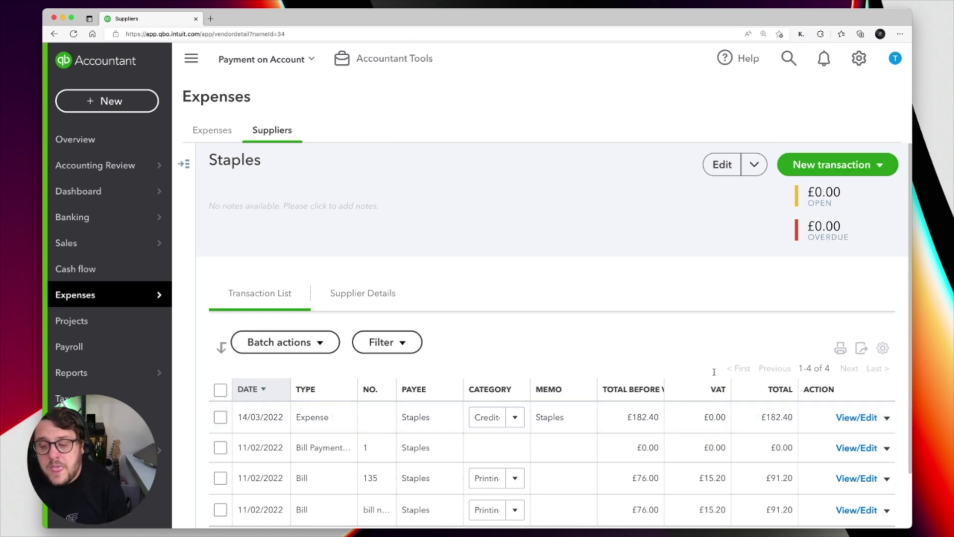
{"action": "scroll", "coordinate": [714, 372], "scroll_direction": "down", "scroll_amount": 3}
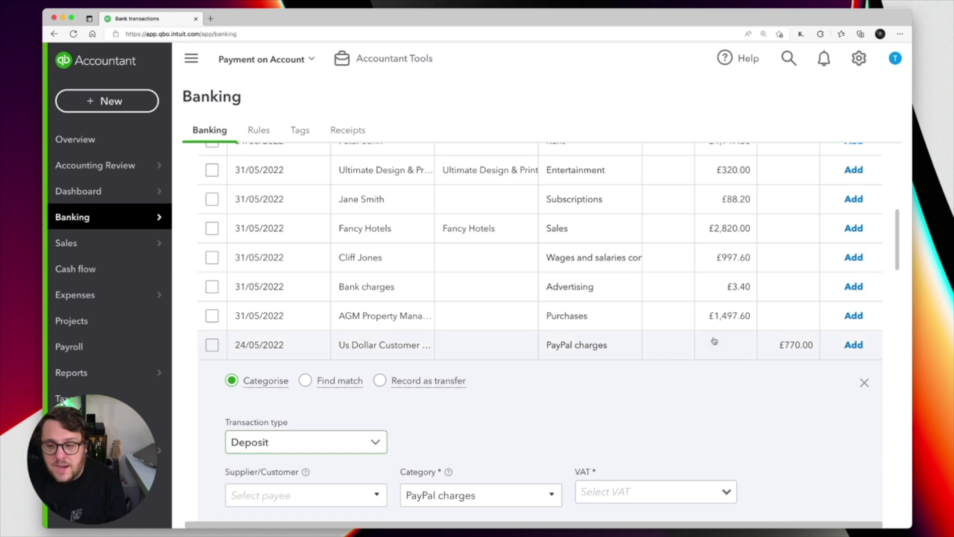
Create a new customer named US Dollar Customer as the payee of the £770.00 bank deposit dated 24/05/2022.
{"action": "scroll", "coordinate": [354, 396], "scroll_direction": "down", "scroll_amount": 2}
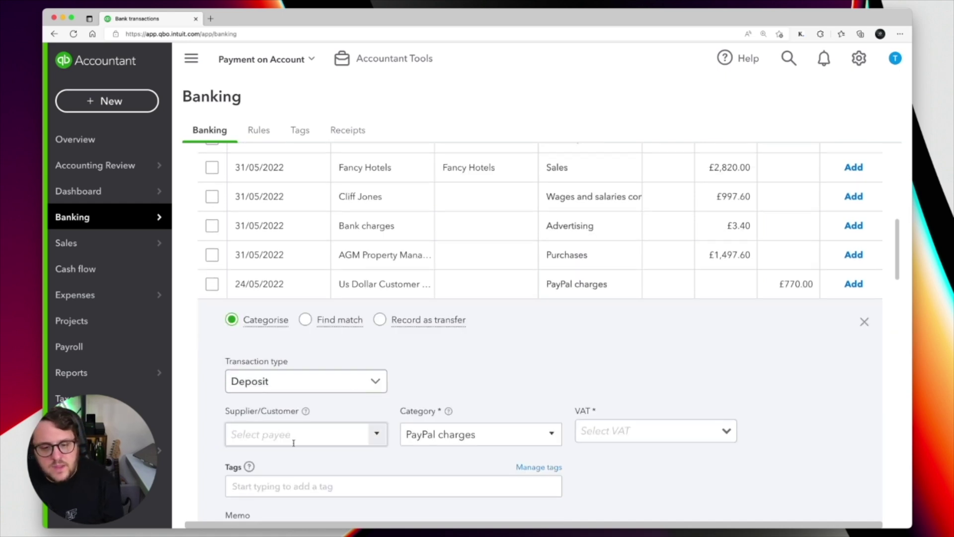
{"action": "type", "text": "s"}
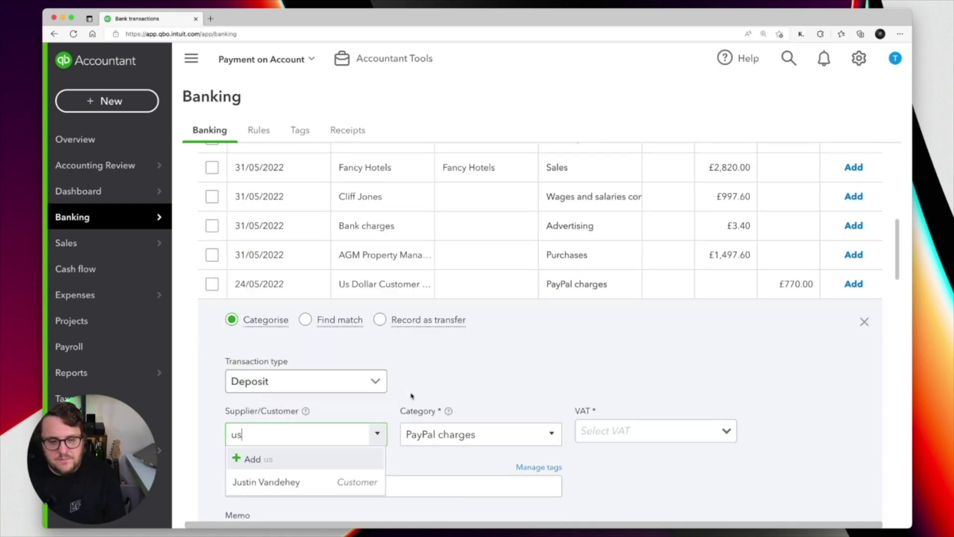
{"action": "type", "text": " d"}
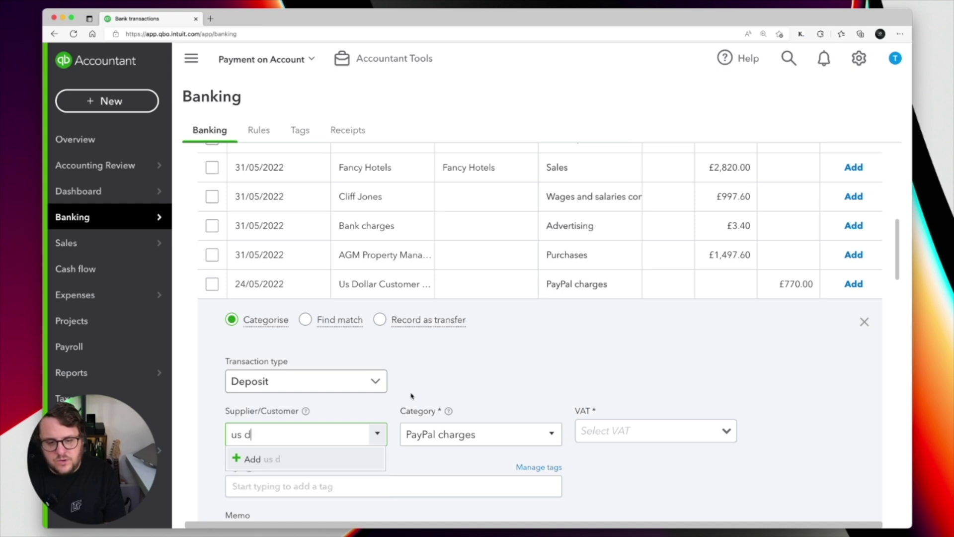
{"action": "key", "text": "BackSpace"}
{"action": "type", "text": "US "}
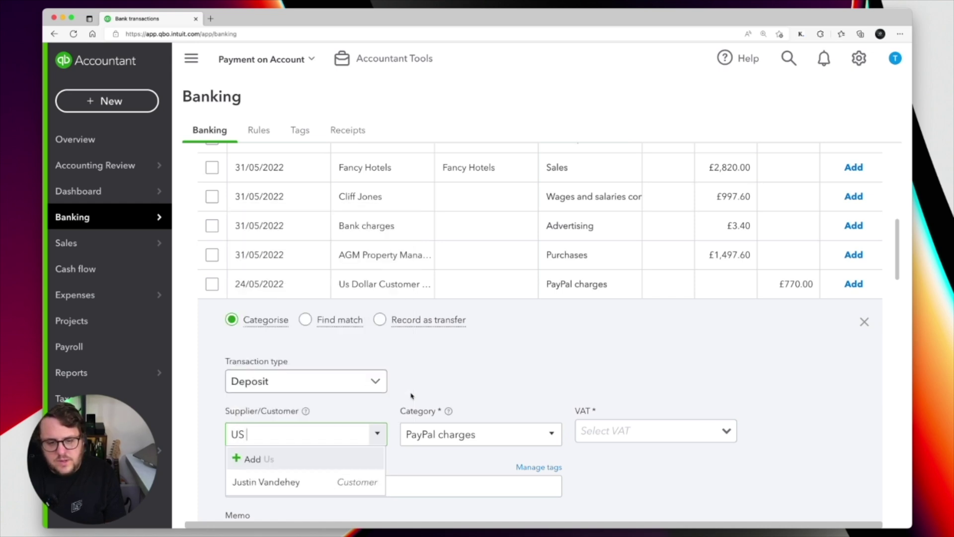
{"action": "type", "text": "Dollar Cus"}
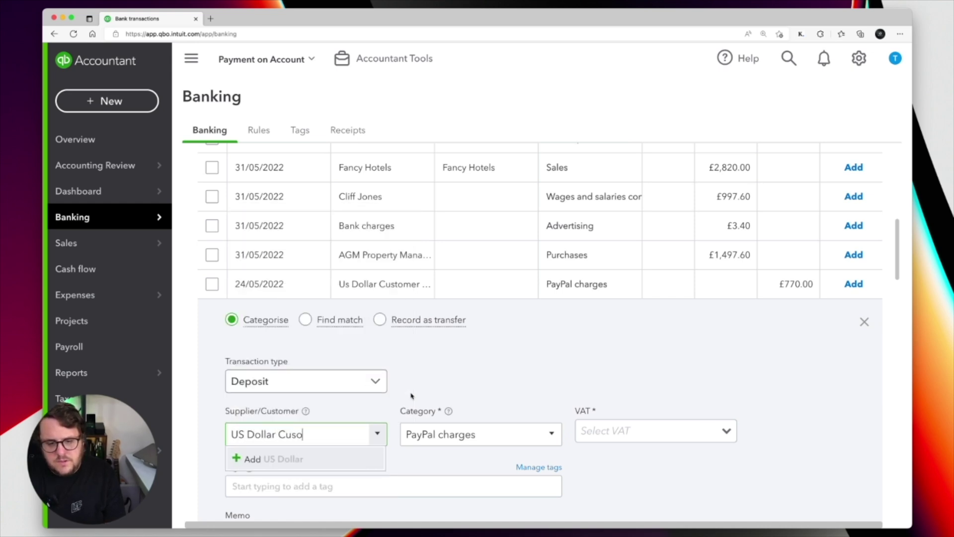
{"action": "type", "text": "tomer"}
{"action": "key", "text": "Return"}
{"action": "left_click", "coordinate": [408, 285]}
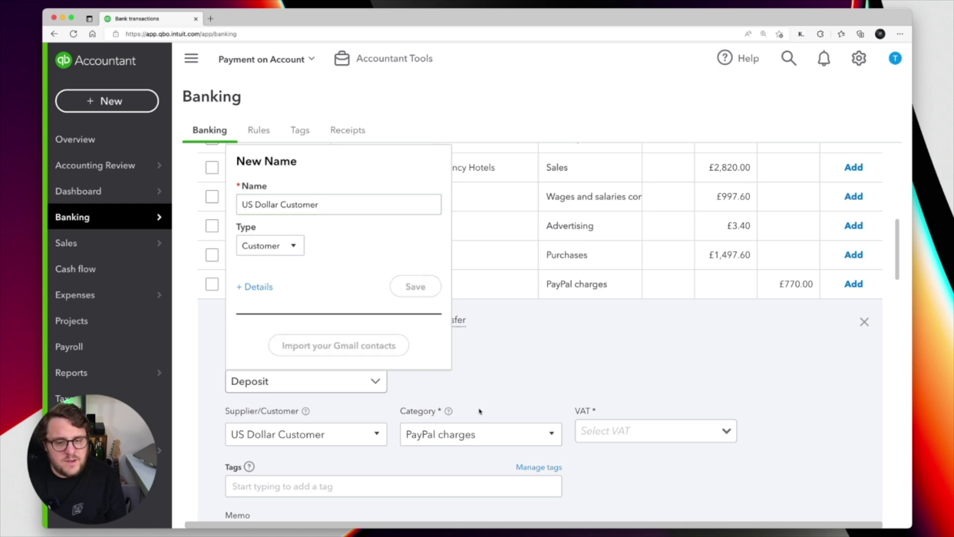
Set the £770.00 deposit's category to Debtors and its VAT to No VAT (0% Sales).
{"action": "left_click", "coordinate": [492, 430]}
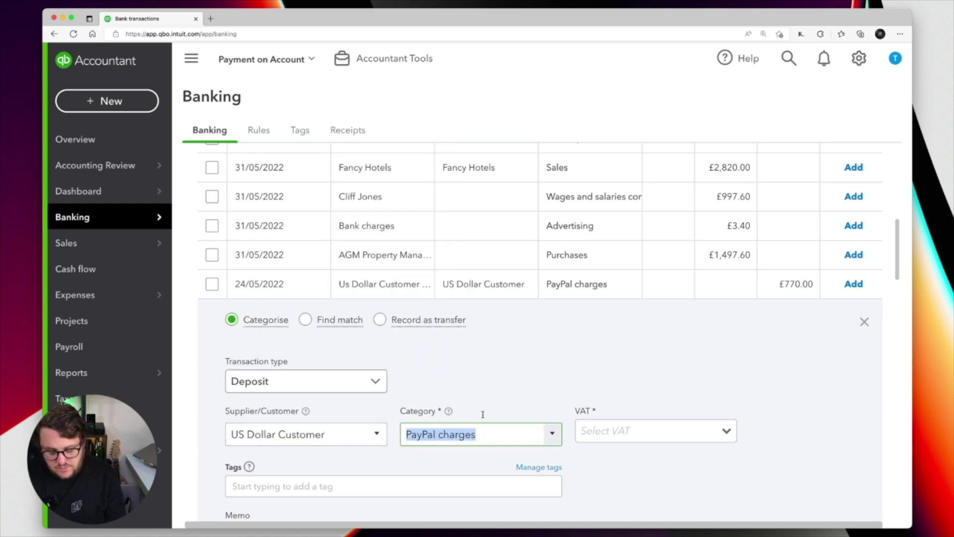
{"action": "type", "text": "debt"}
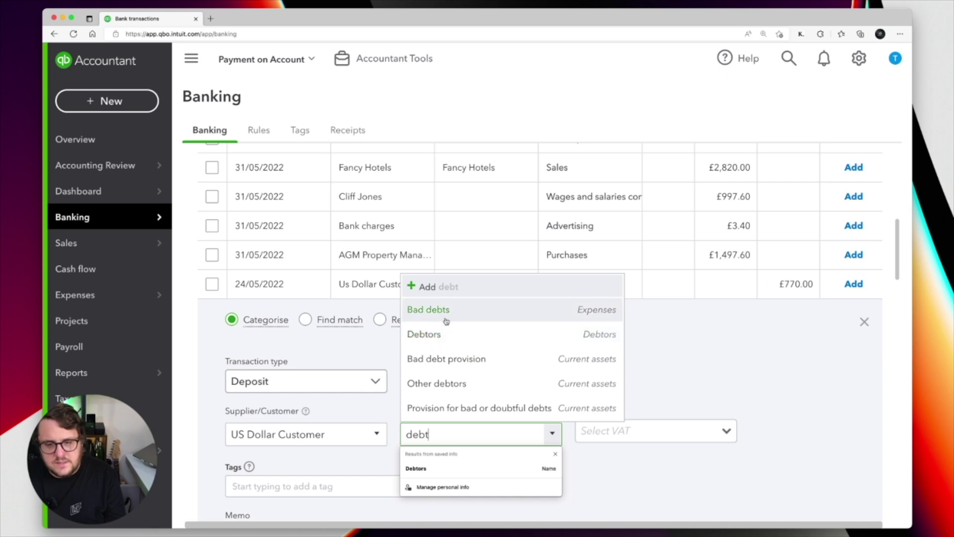
{"action": "left_click", "coordinate": [453, 333]}
{"action": "left_click", "coordinate": [627, 420]}
{"action": "type", "text": "n"}
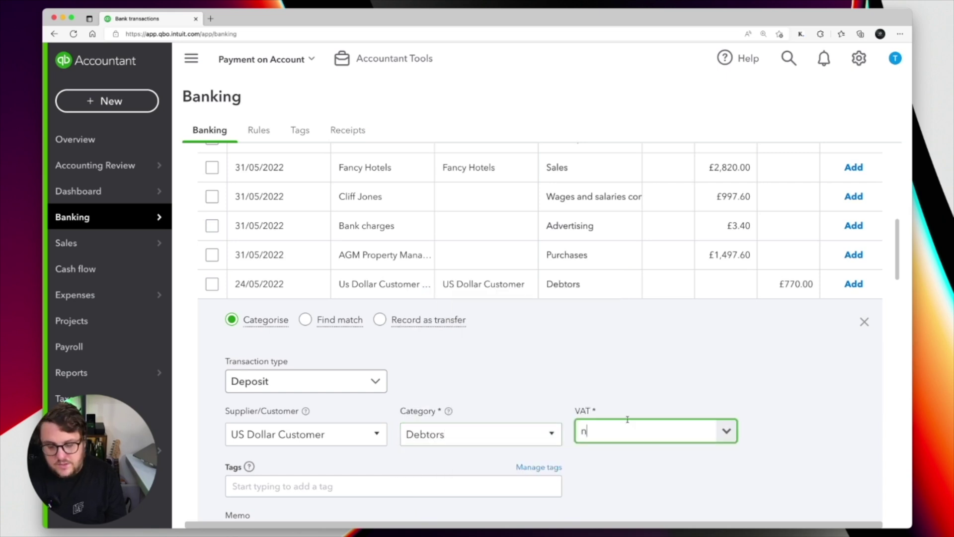
{"action": "type", "text": "o"}
{"action": "key", "text": "Down"}
{"action": "key", "text": "Down"}
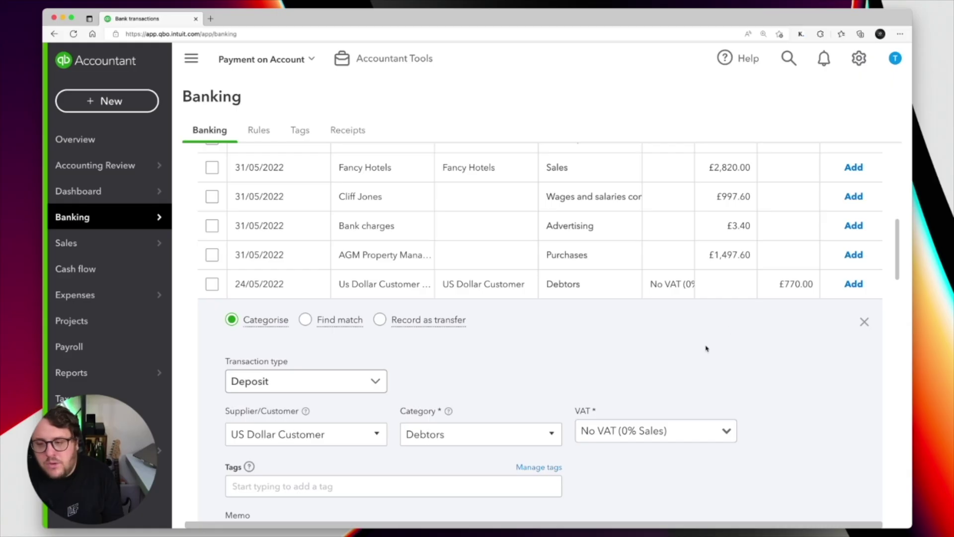
{"action": "scroll", "coordinate": [695, 354], "scroll_direction": "down", "scroll_amount": 2}
{"action": "scroll", "coordinate": [837, 390], "scroll_direction": "down", "scroll_amount": 2}
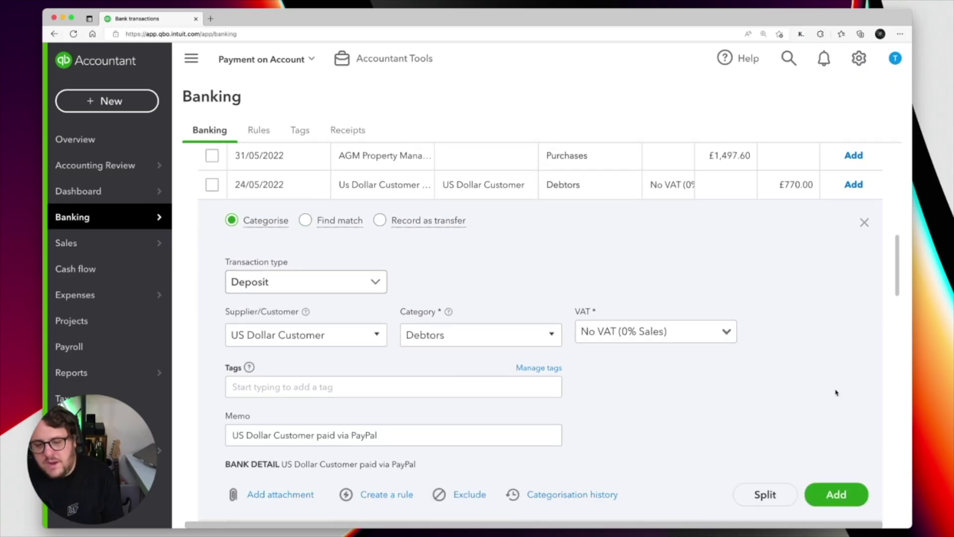
Add the categorised £770.00 deposit to the books, and open US Dollar Customer's record and its choices for a new transaction.
{"action": "left_click", "coordinate": [830, 485]}
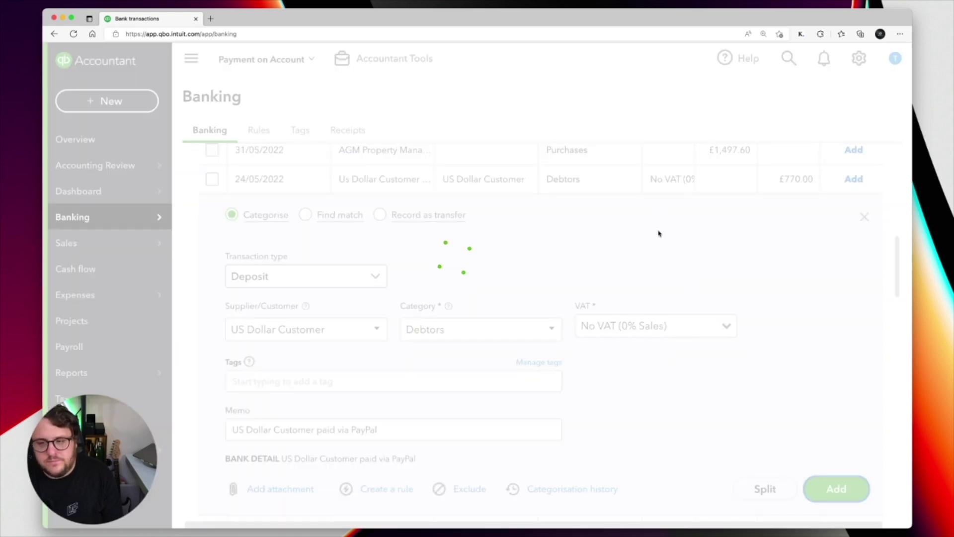
{"action": "mouse_move", "coordinate": [123, 244]}
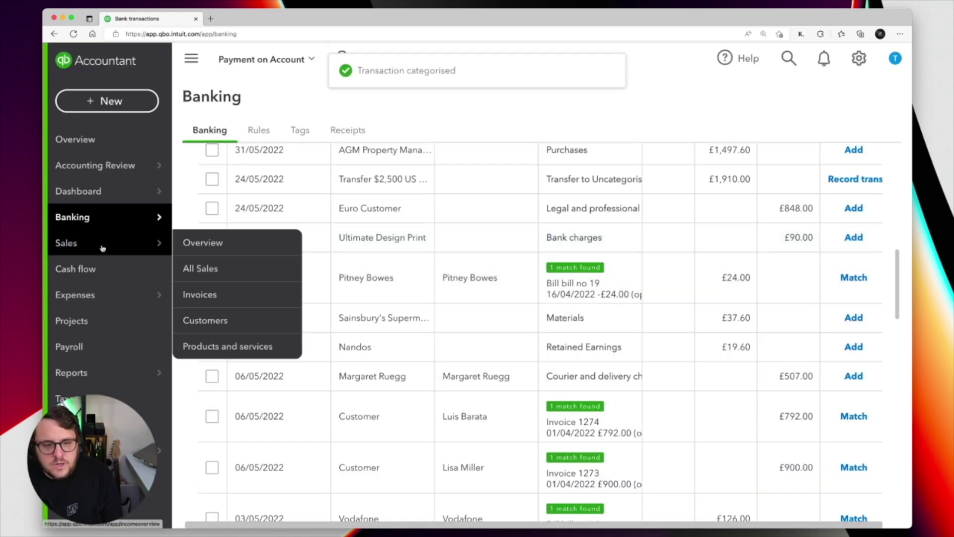
{"action": "left_click", "coordinate": [234, 320]}
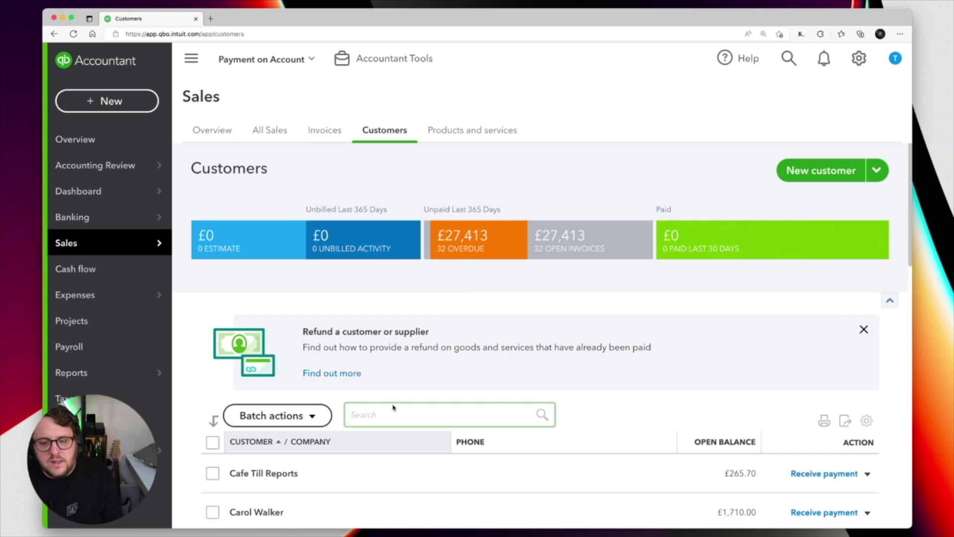
{"action": "type", "text": "ca ltd"}
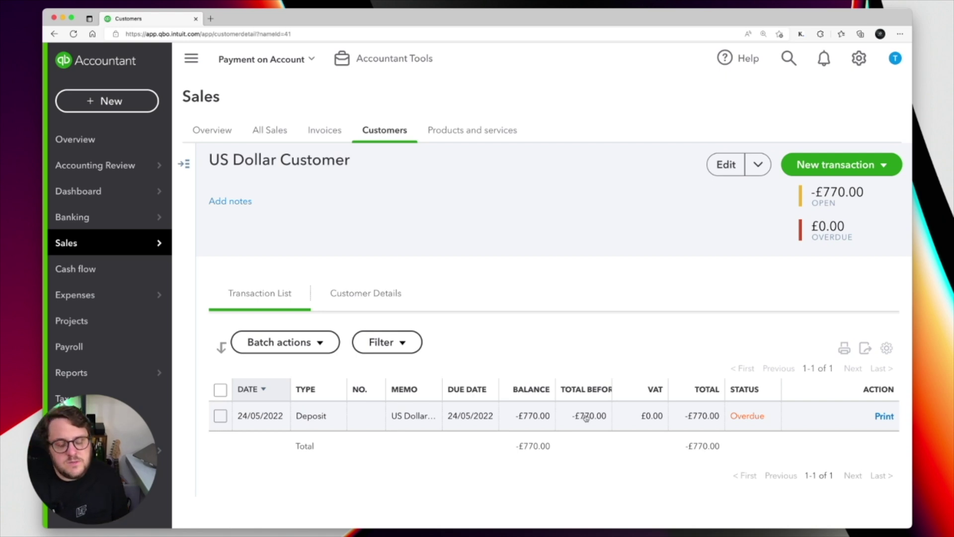
{"action": "left_click", "coordinate": [852, 171]}
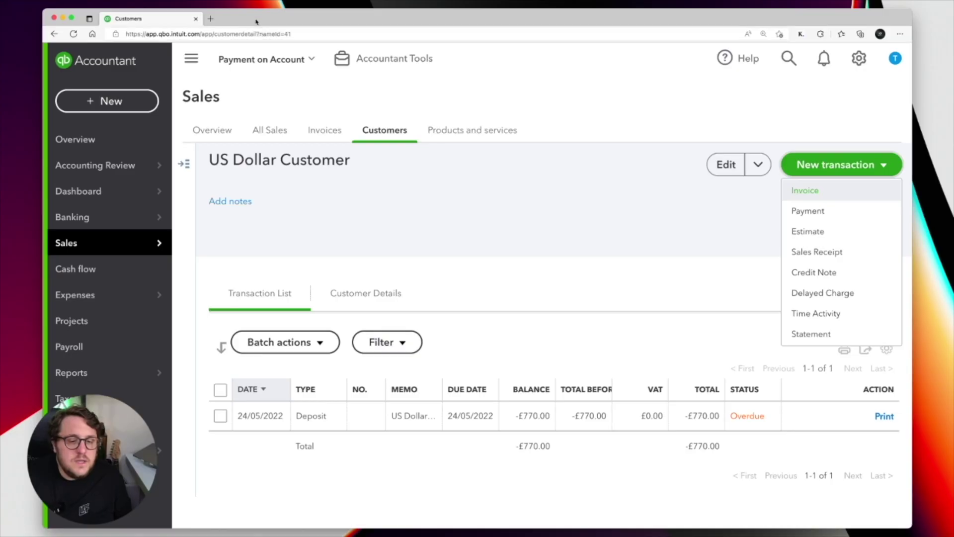
Open the Accounts receivable ageing summary report and examine the US Dollar Customer row and the report total.
{"action": "left_click", "coordinate": [245, 371]}
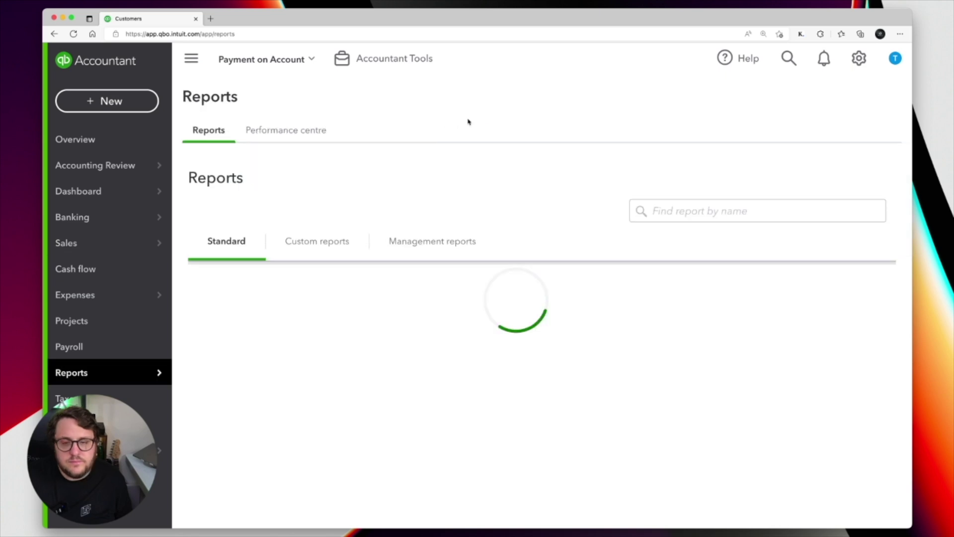
{"action": "scroll", "coordinate": [433, 348], "scroll_direction": "down", "scroll_amount": 8}
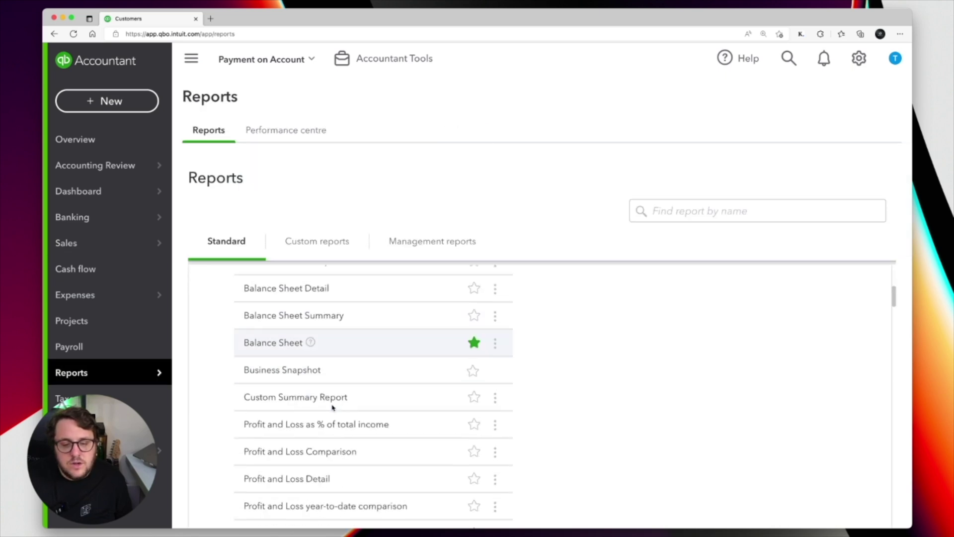
{"action": "scroll", "coordinate": [333, 407], "scroll_direction": "down", "scroll_amount": 5}
{"action": "scroll", "coordinate": [333, 405], "scroll_direction": "down", "scroll_amount": 1}
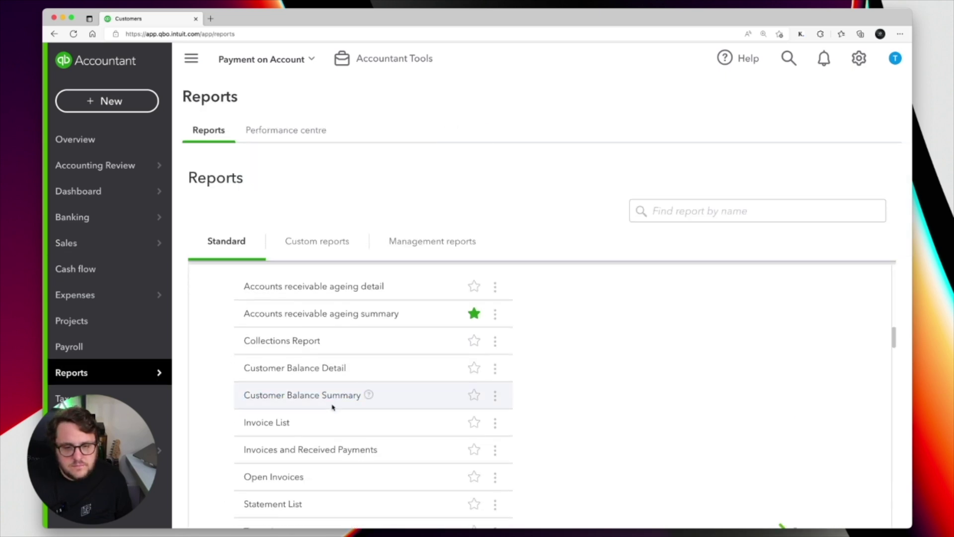
{"action": "left_click", "coordinate": [341, 311]}
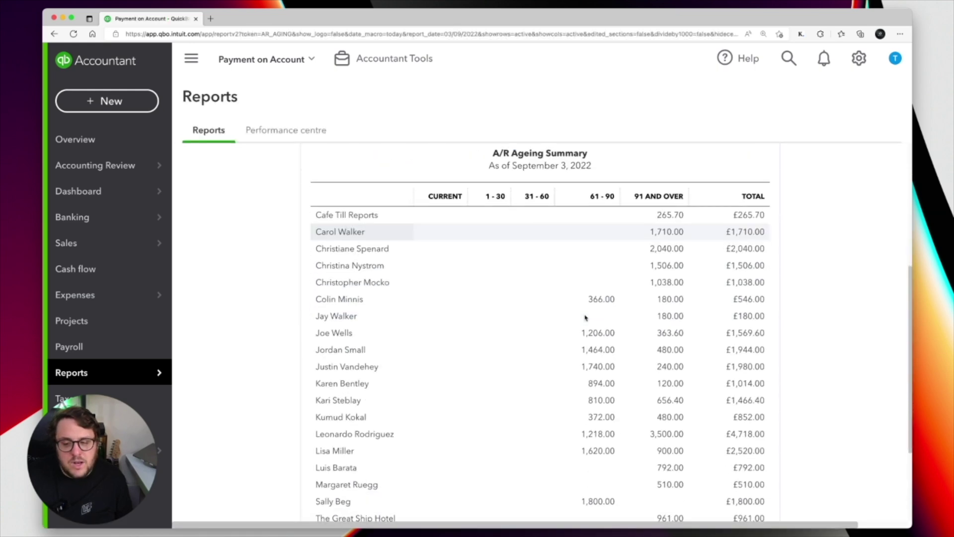
{"action": "scroll", "coordinate": [639, 328], "scroll_direction": "down", "scroll_amount": 5}
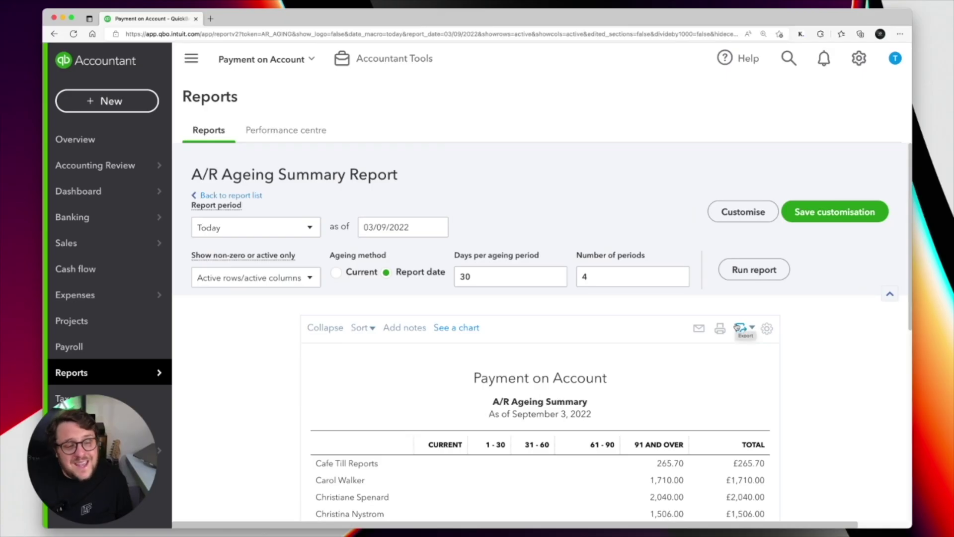
{"action": "scroll", "coordinate": [751, 359], "scroll_direction": "down", "scroll_amount": 10}
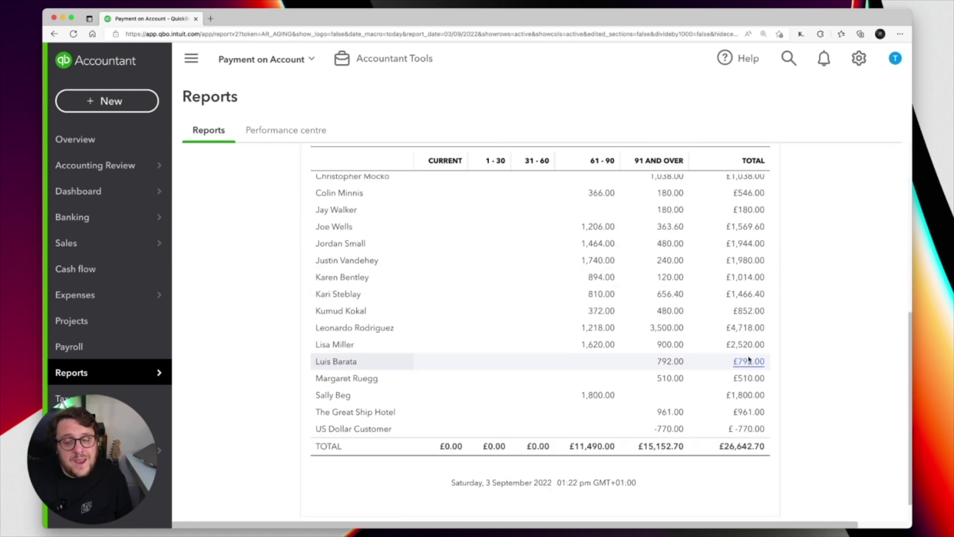